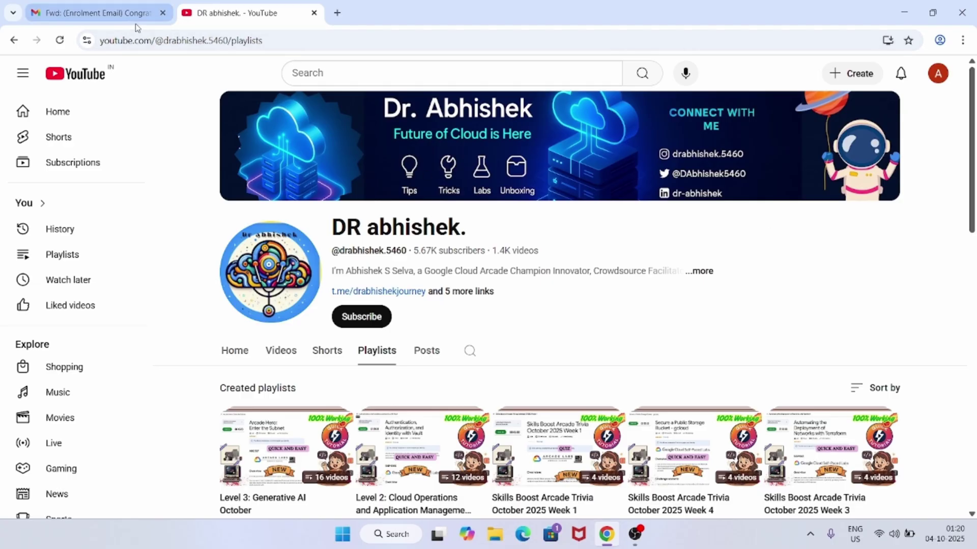
# Switch to the Gmail tab showing the Study Jams enrolment email.
pyautogui.click(99, 13)
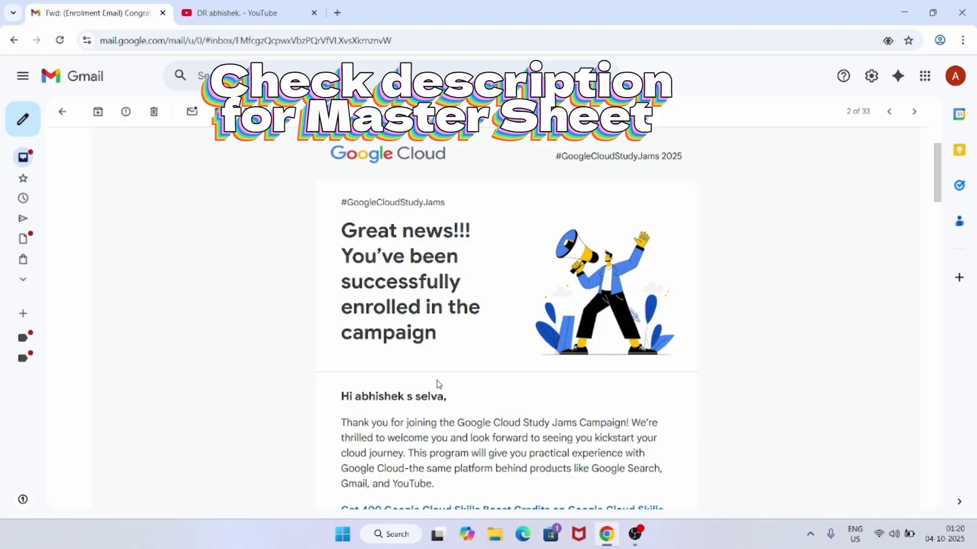
pyautogui.scroll(-1, 438, 384)
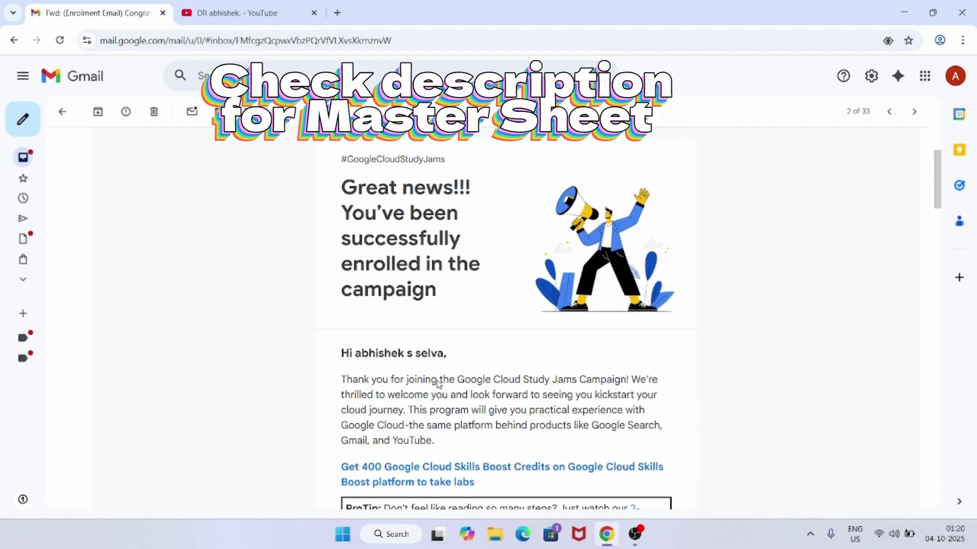
pyautogui.scroll(-1, 438, 384)
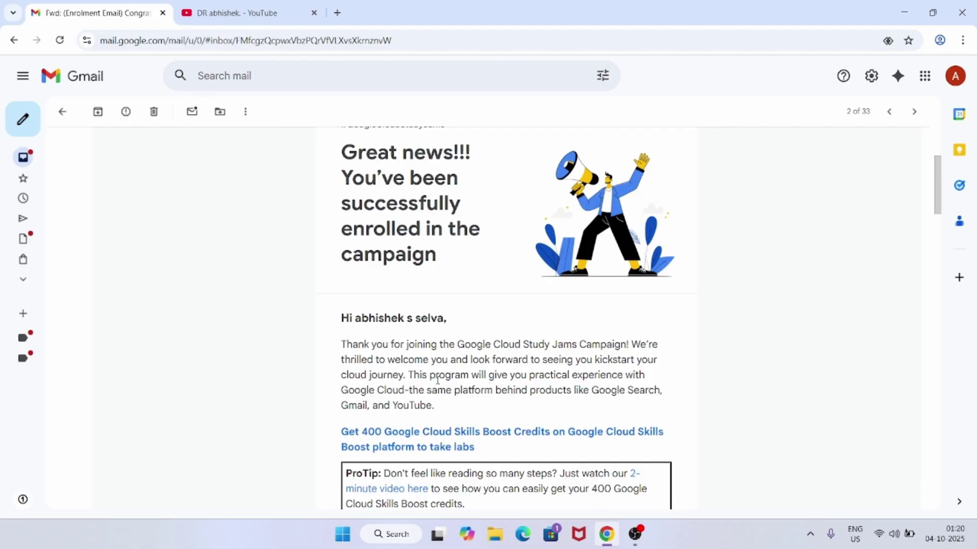
pyautogui.scroll(-1, 438, 381)
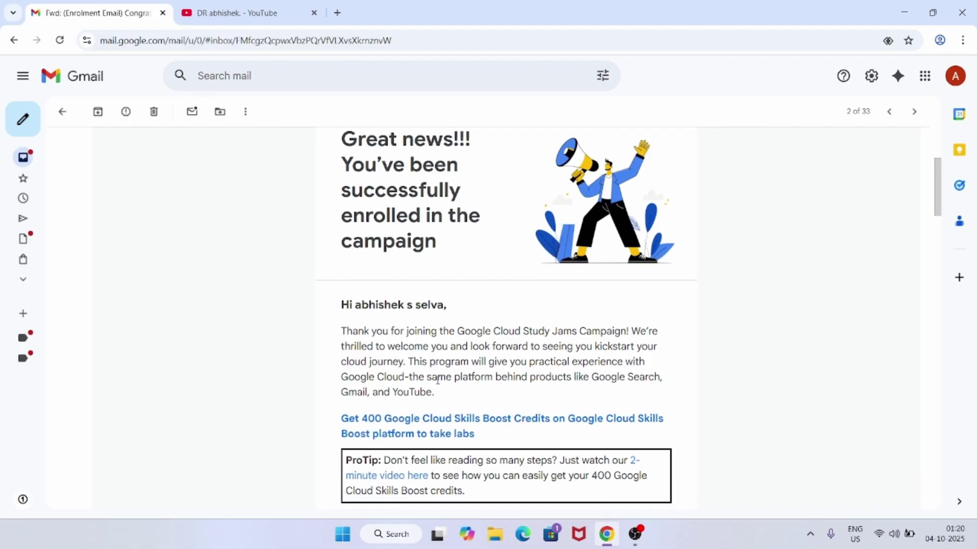
pyautogui.scroll(-3, 438, 381)
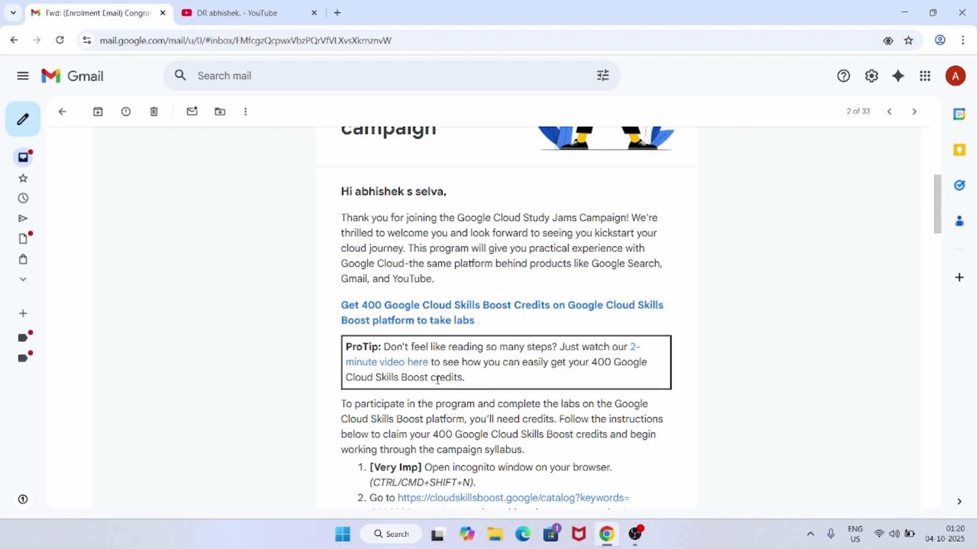
pyautogui.scroll(-1, 438, 381)
pyautogui.scroll(-5, 438, 381)
pyautogui.scroll(-3, 438, 381)
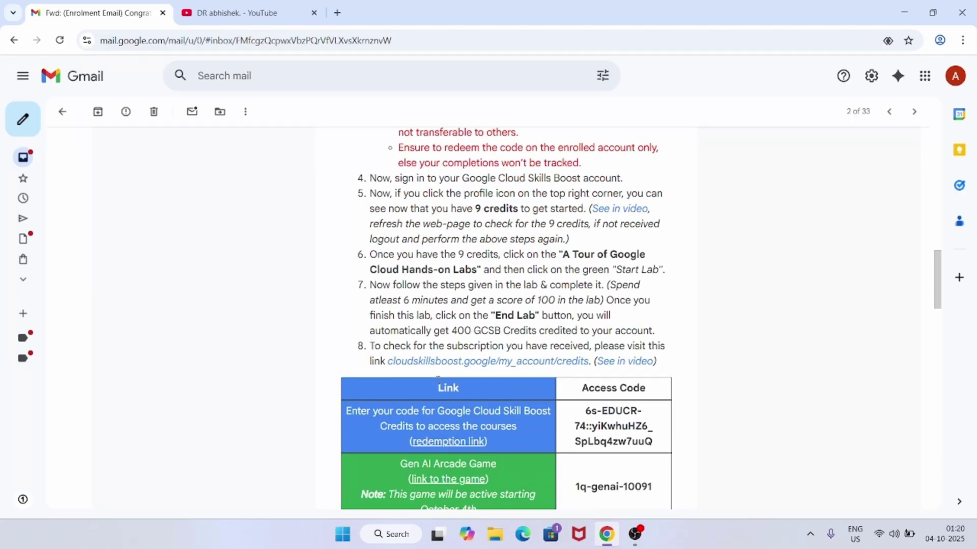
pyautogui.scroll(-1, 438, 378)
pyautogui.scroll(-1, 438, 378)
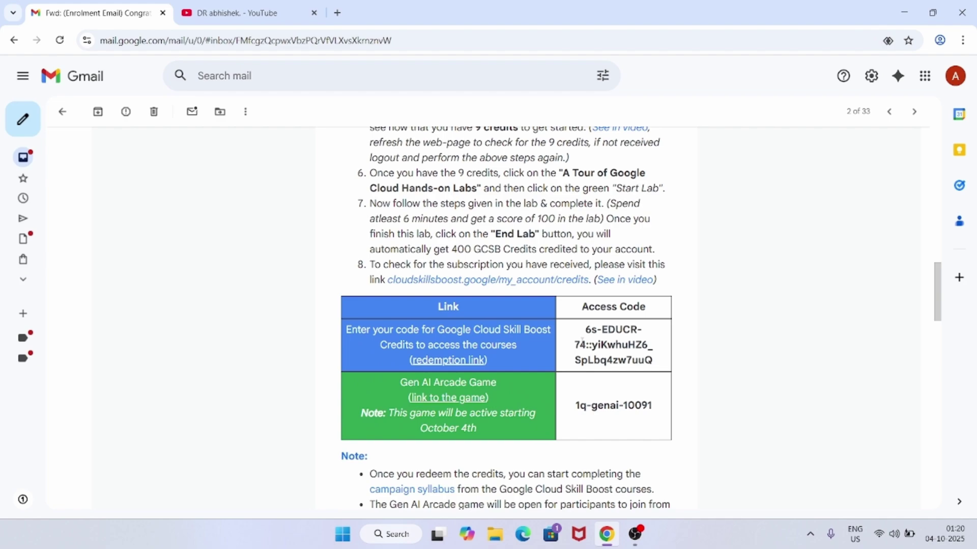
# Select the credits access code and highlight the 'Ensure to redeem…' enrolled-account caution.
pyautogui.tripleClick(589, 344)
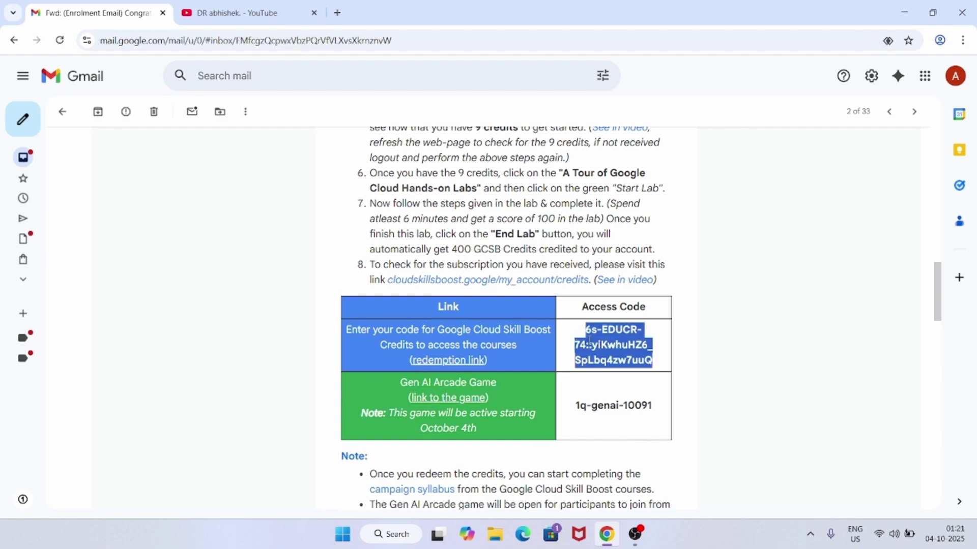
pyautogui.scroll(1, 590, 345)
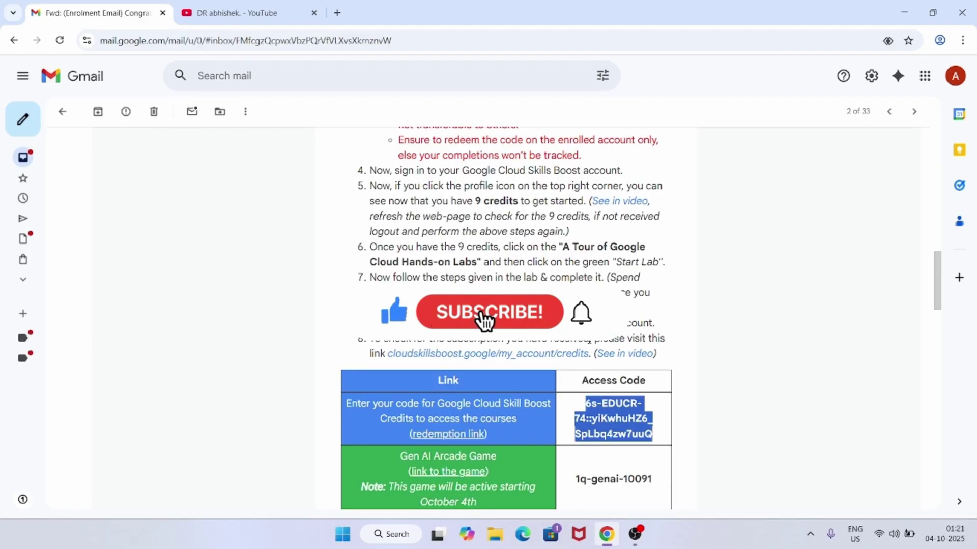
pyautogui.scroll(2, 590, 345)
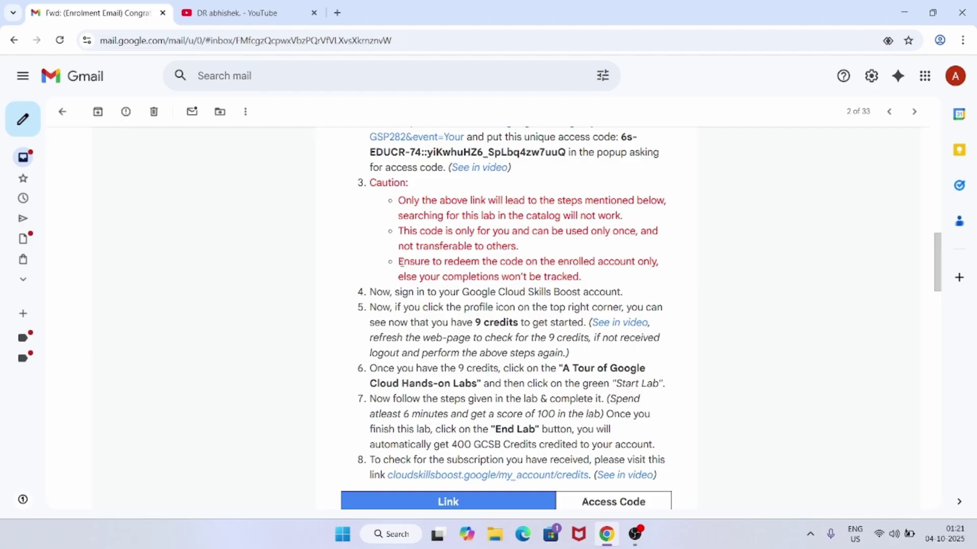
pyautogui.moveTo(398, 261); pyautogui.dragTo(583, 276)
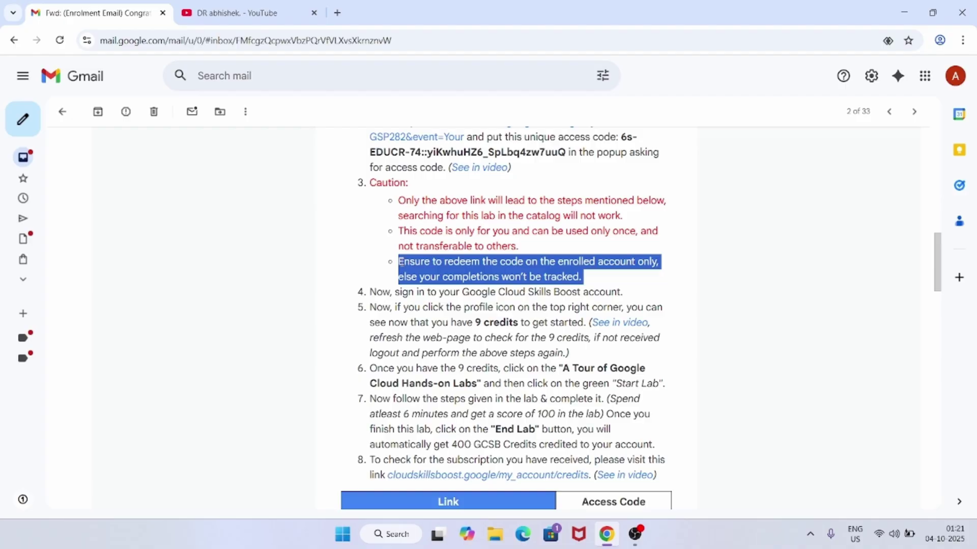
pyautogui.scroll(-2, 507, 266)
pyautogui.scroll(-1, 507, 265)
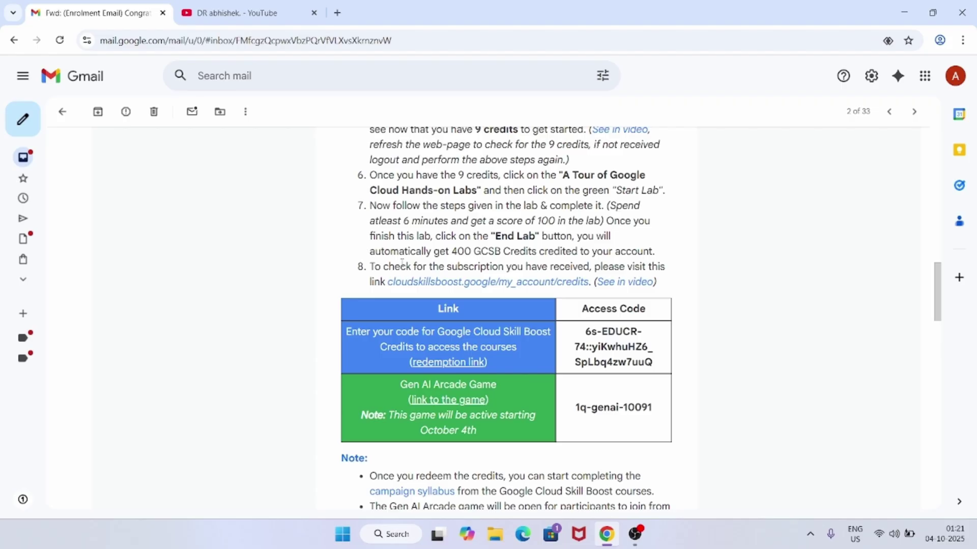
pyautogui.scroll(2, 507, 305)
pyautogui.scroll(1, 507, 306)
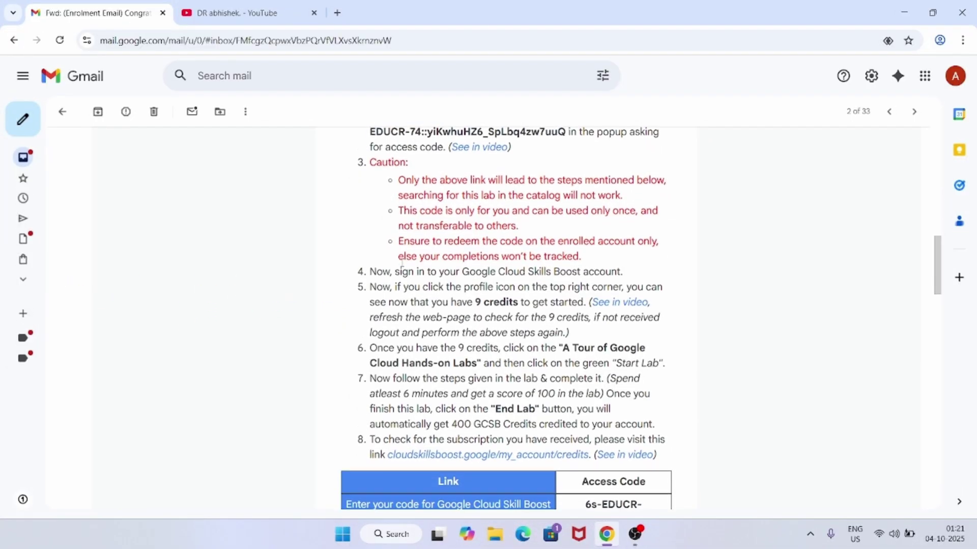
pyautogui.scroll(-1, 507, 305)
pyautogui.scroll(-1, 506, 305)
pyautogui.scroll(-1, 507, 344)
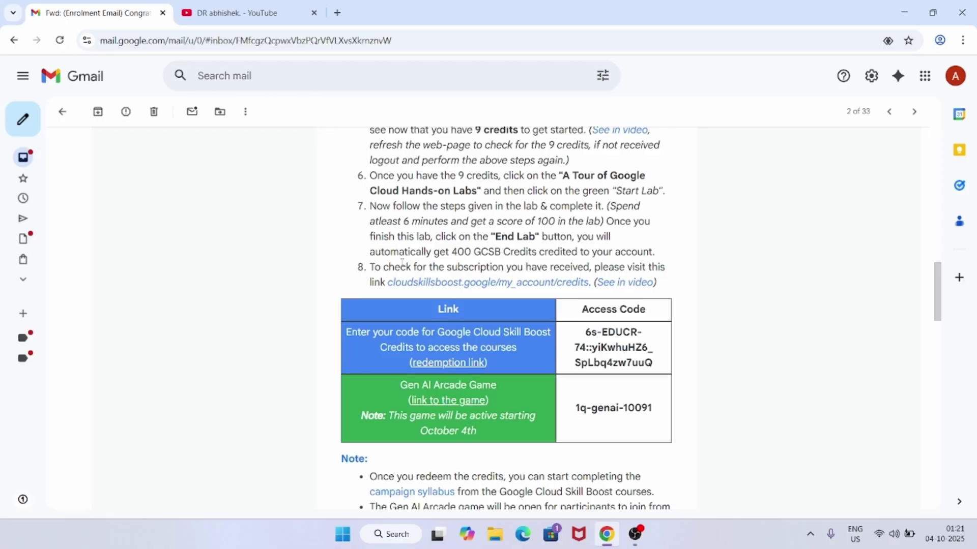
pyautogui.scroll(-1, 507, 344)
pyautogui.scroll(-1, 510, 418)
pyautogui.scroll(-1, 511, 419)
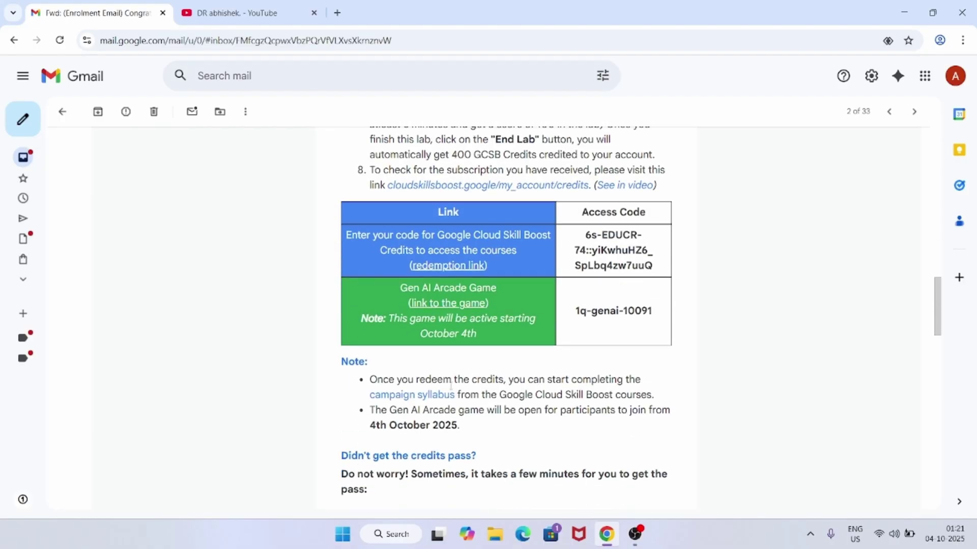
# Open the 'campaign syllabus' link in the note below the access-code table.
pyautogui.click(410, 396)
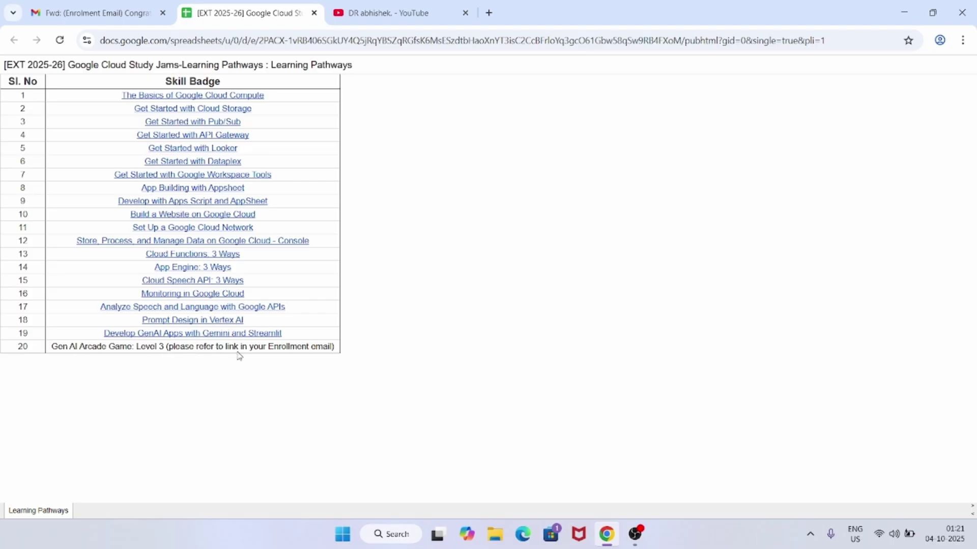
# Return from the Learning Pathways sheet to the Gmail enrolment email.
pyautogui.click(100, 12)
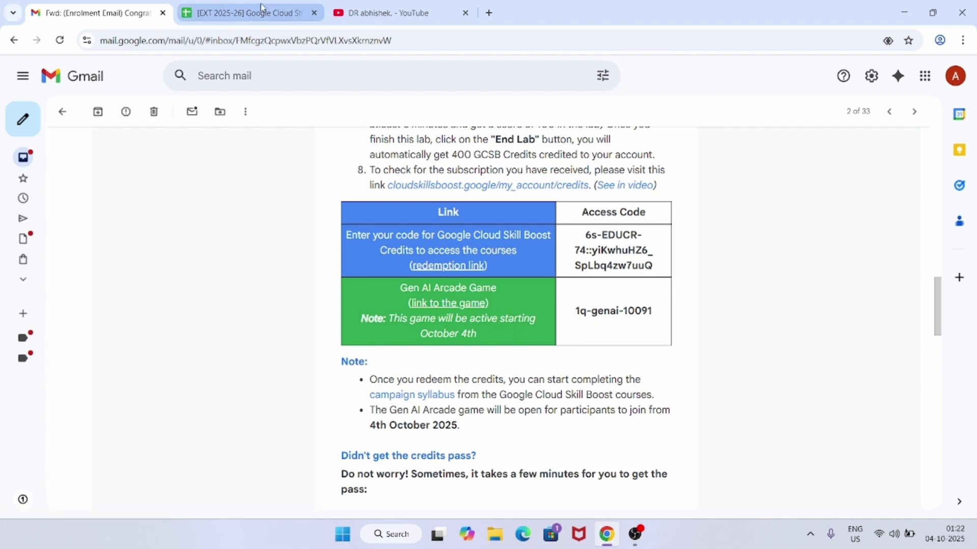
# Switch to the '[EXT 2025-26] Google Cloud Study Jams' spreadsheet tab.
pyautogui.click(248, 12)
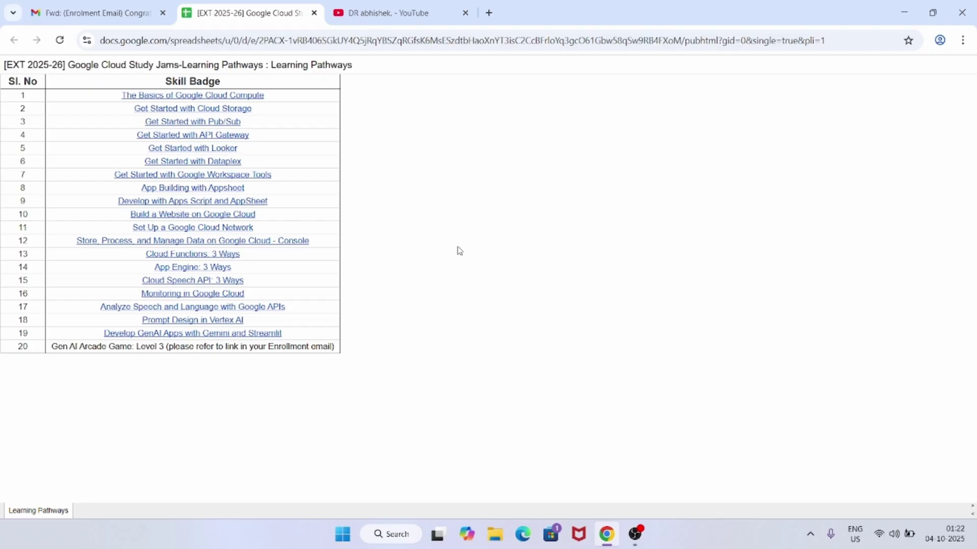